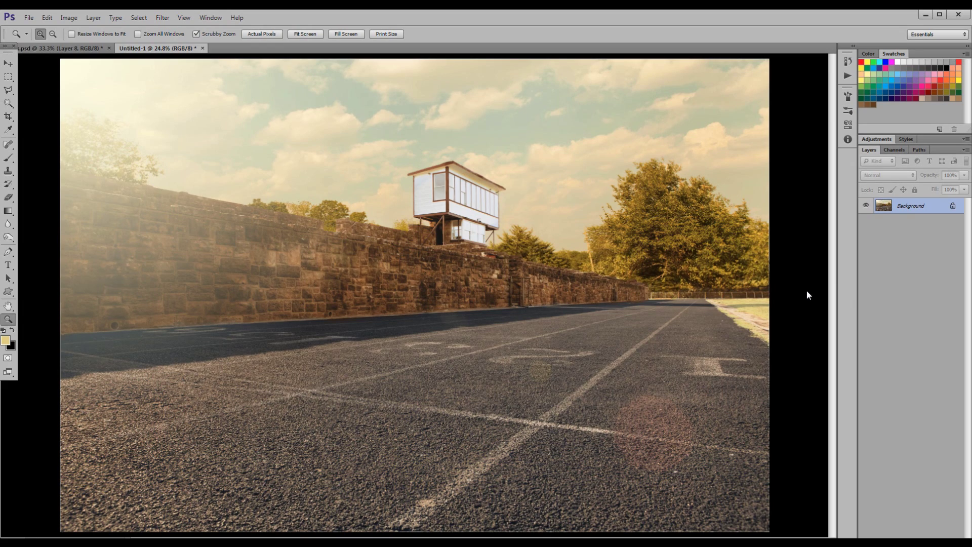
# - Zoom in on the reddish flare spot on the track, then fit the photo back on screen
pyautogui.click(642, 418)
pyautogui.click(657, 433)
pyautogui.click(680, 436)
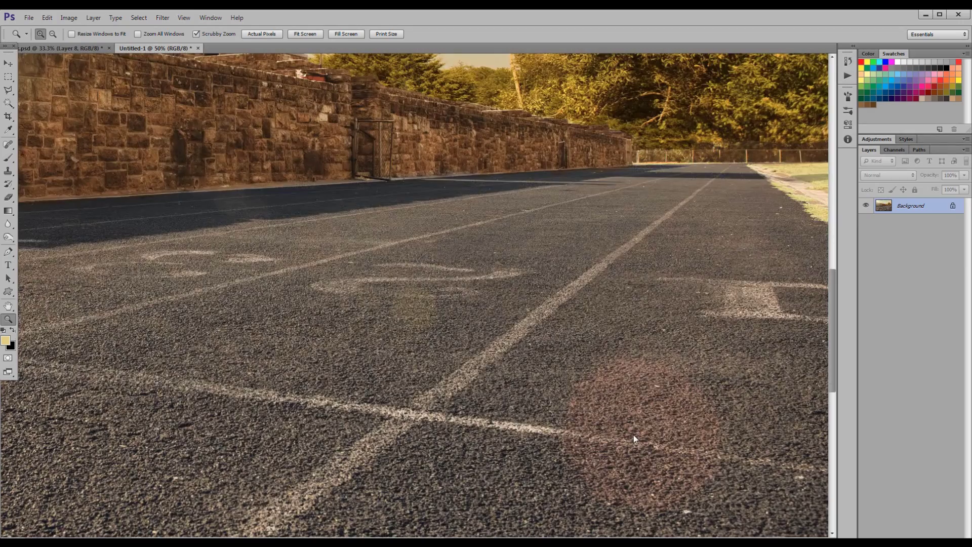
pyautogui.moveTo(634, 436); pyautogui.dragTo(569, 366)
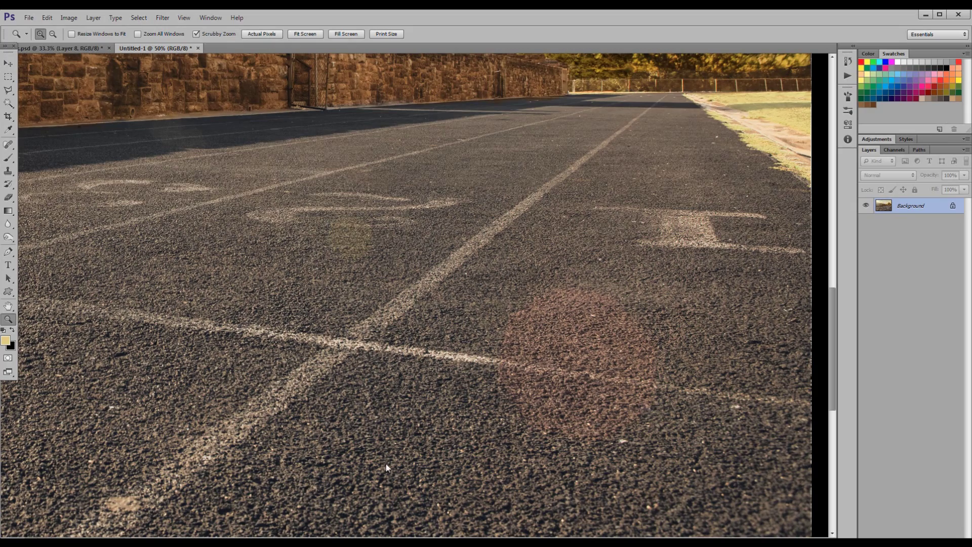
pyautogui.rightClick(347, 274)
pyautogui.click(382, 282)
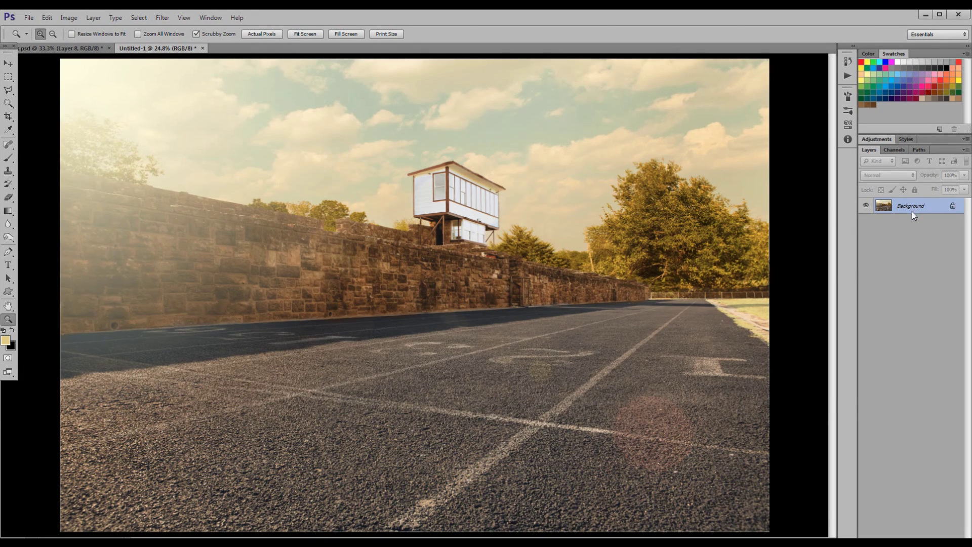
# - Duplicate the photo twice with Ctrl+J and select Layer 1
pyautogui.hotkey('ctrl', 'j')
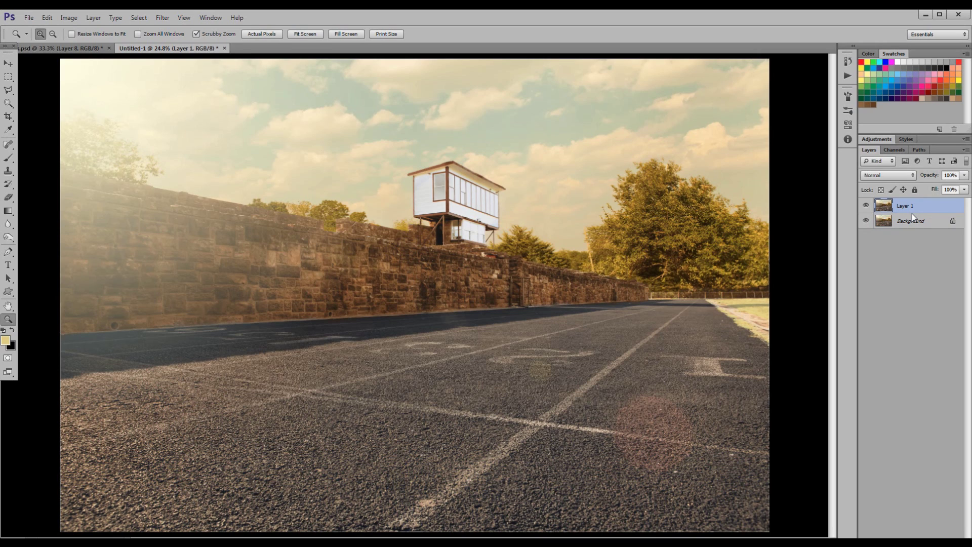
pyautogui.hotkey('ctrl', 'j')
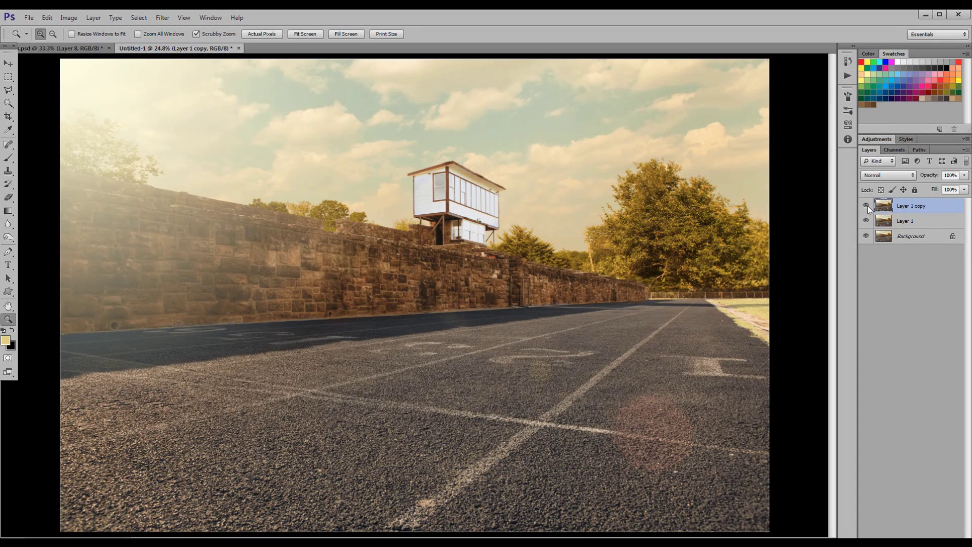
pyautogui.click(905, 223)
# - Apply a 12.7-pixel Gaussian Blur to Layer 1
pyautogui.click(162, 18)
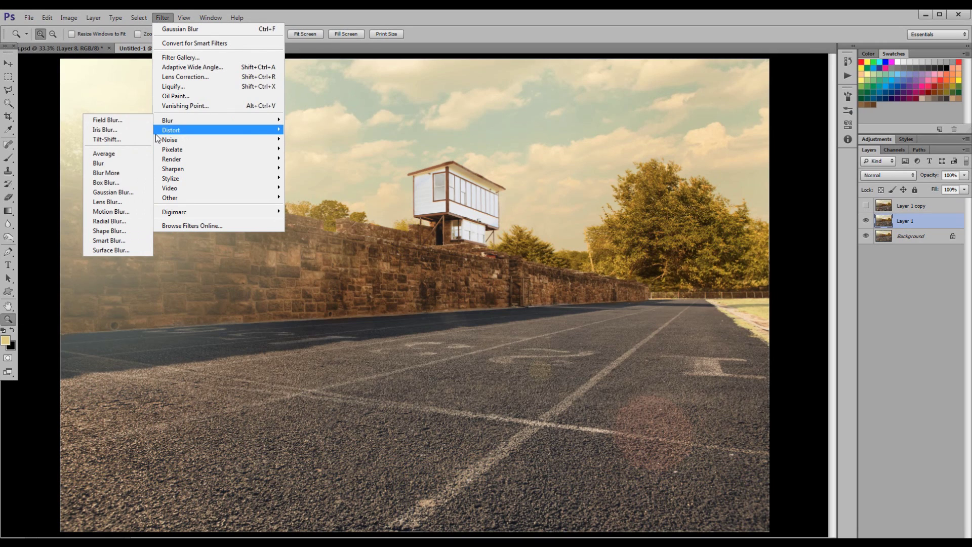
pyautogui.click(121, 193)
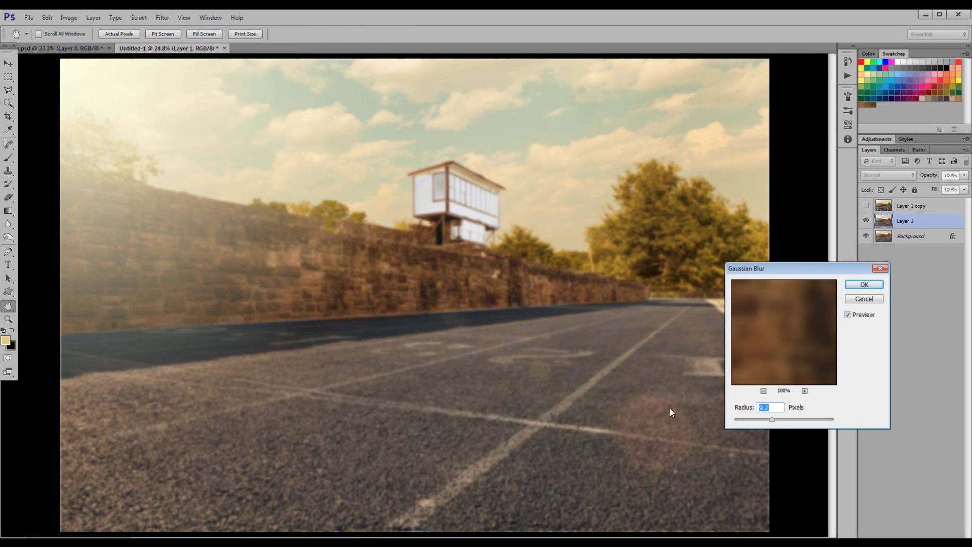
pyautogui.moveTo(771, 420); pyautogui.dragTo(775, 419)
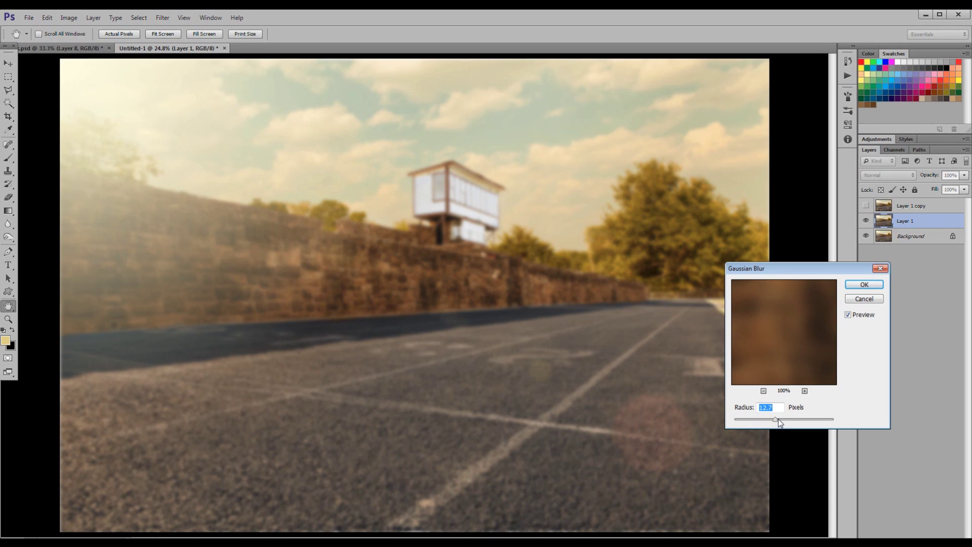
pyautogui.moveTo(775, 420); pyautogui.dragTo(776, 420)
pyautogui.click(864, 284)
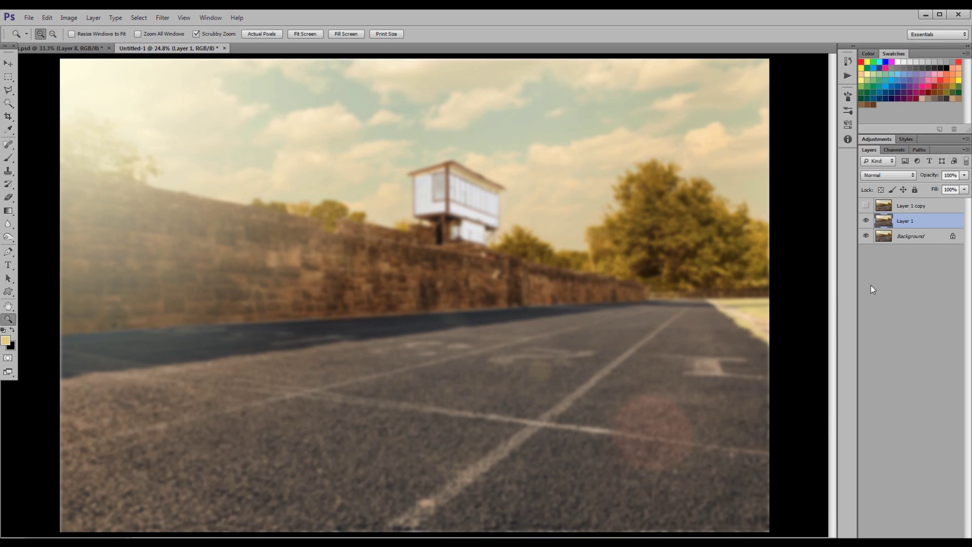
# - Select and show Layer 1 copy, then open Apply Image trying Merged, RGB and Multiply
pyautogui.click(922, 205)
pyautogui.click(866, 205)
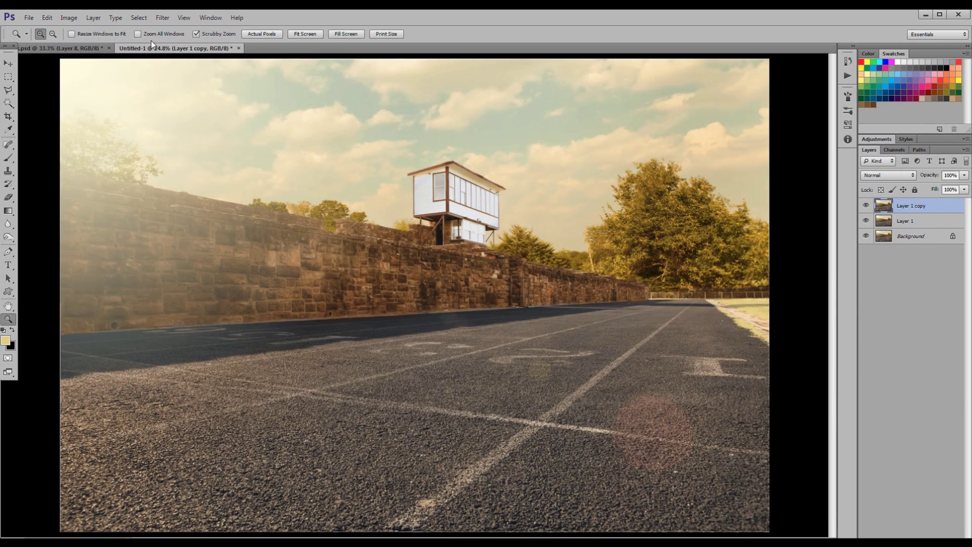
pyautogui.click(69, 18)
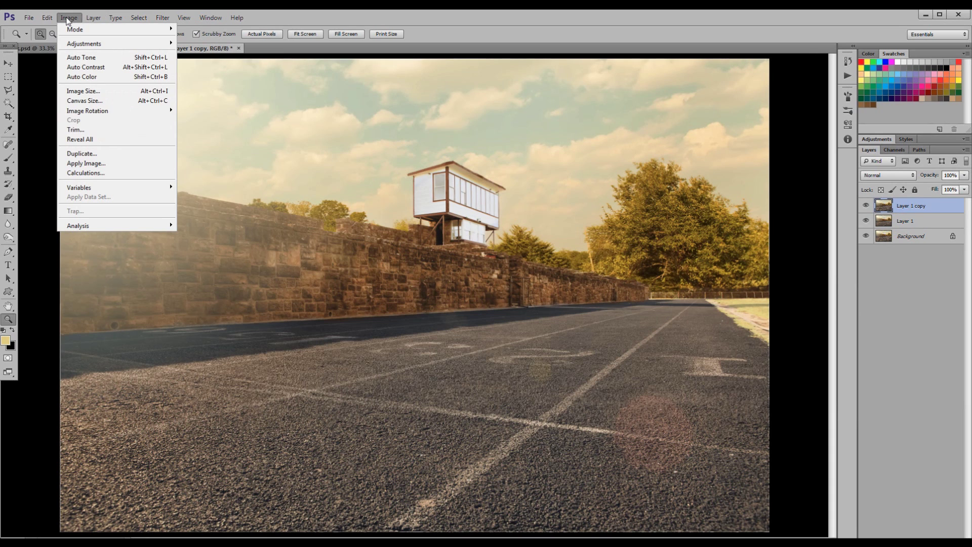
pyautogui.click(84, 164)
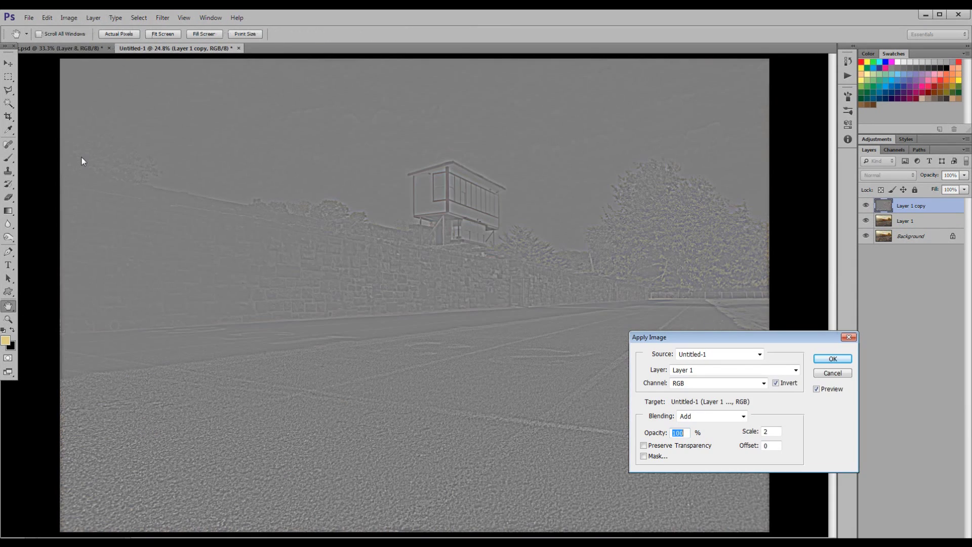
pyautogui.click(709, 370)
pyautogui.click(704, 397)
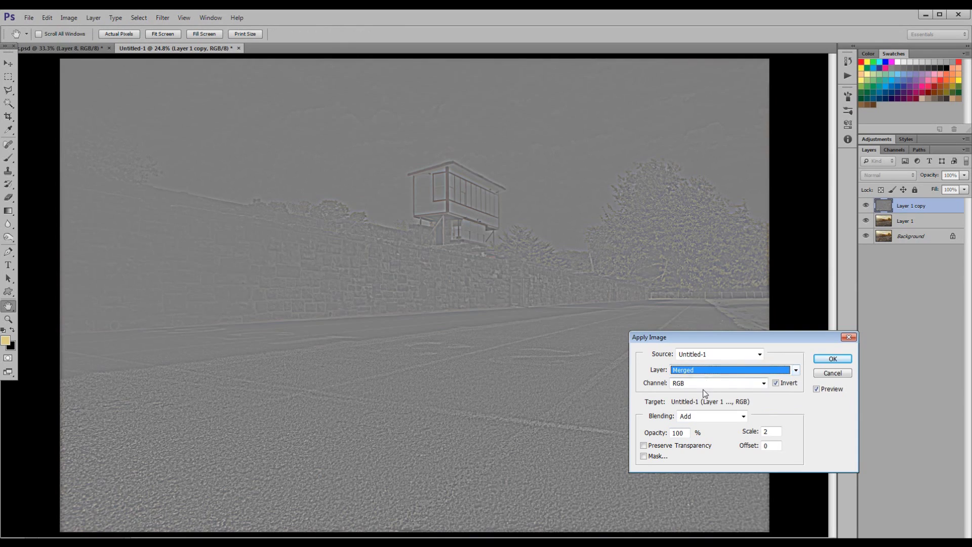
pyautogui.click(703, 383)
pyautogui.click(703, 394)
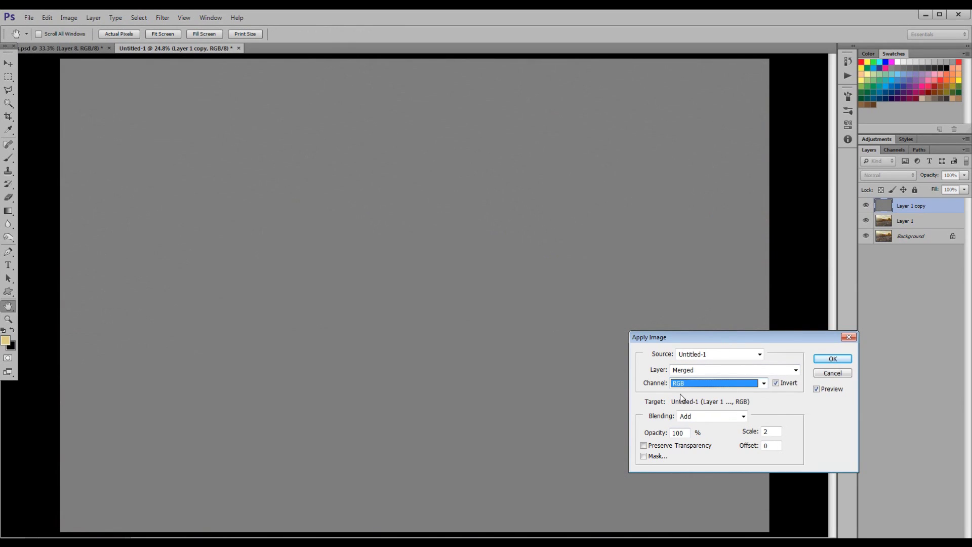
pyautogui.click(711, 416)
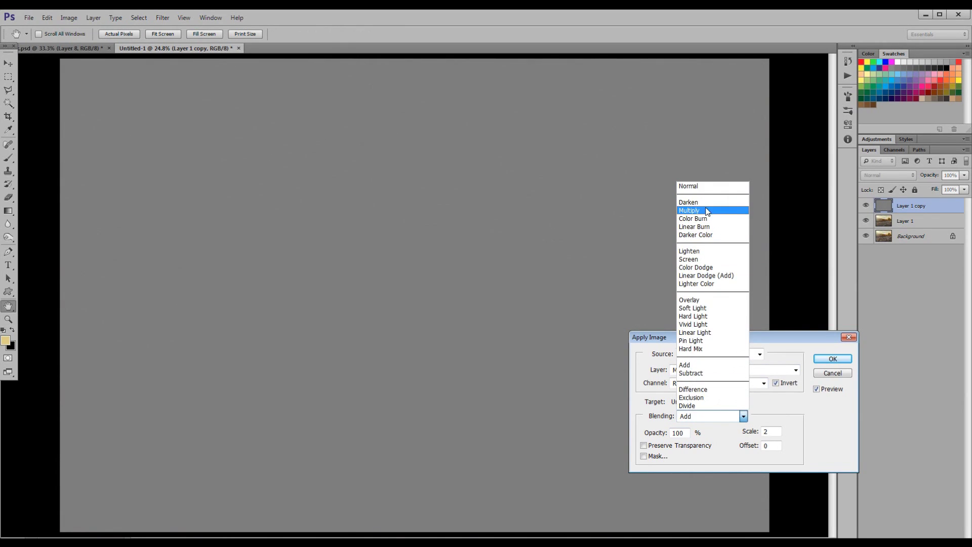
pyautogui.click(708, 211)
pyautogui.press('Tab')
pyautogui.press('Tab')
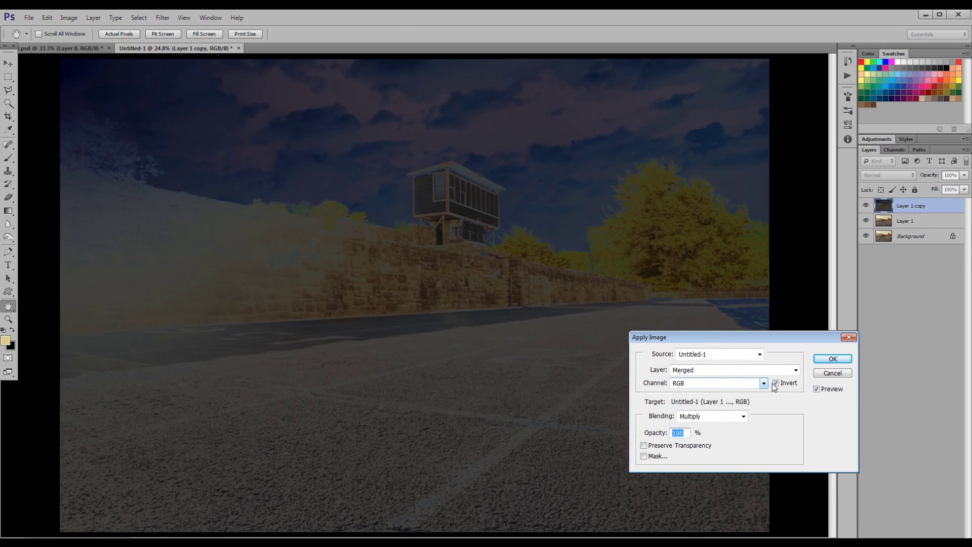
pyautogui.click(776, 384)
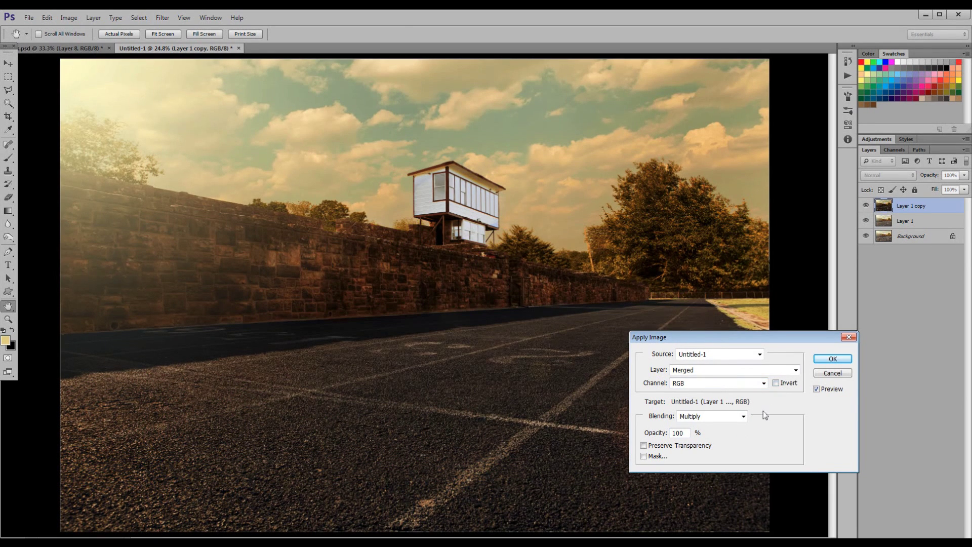
# - Apply inverted Layer 1 with Add at scale 2, then blend Layer 1 copy as Linear Light
pyautogui.click(721, 374)
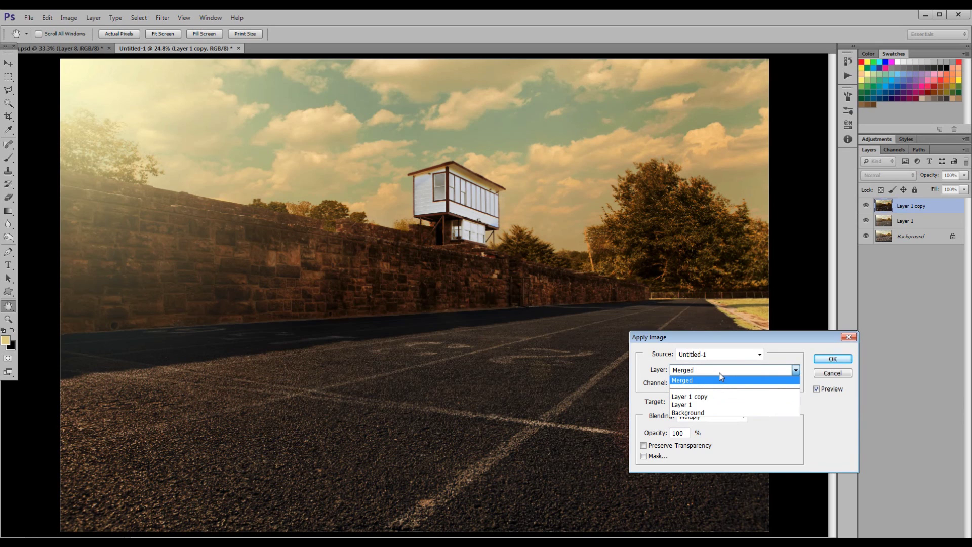
pyautogui.click(699, 405)
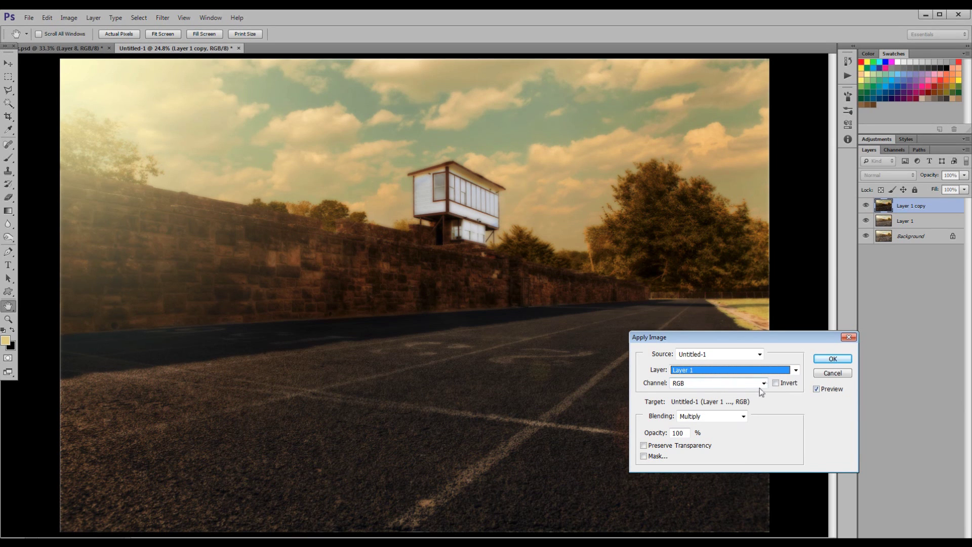
pyautogui.click(776, 384)
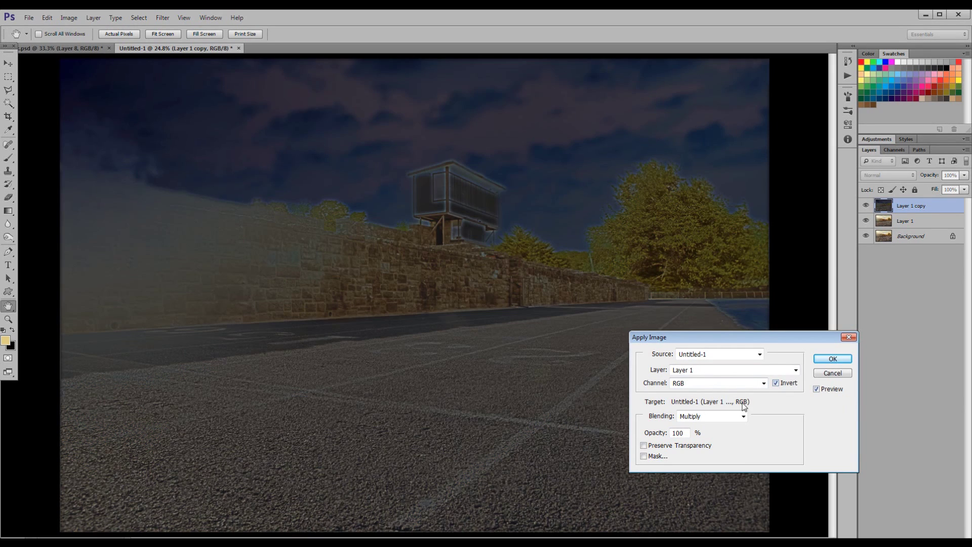
pyautogui.click(743, 416)
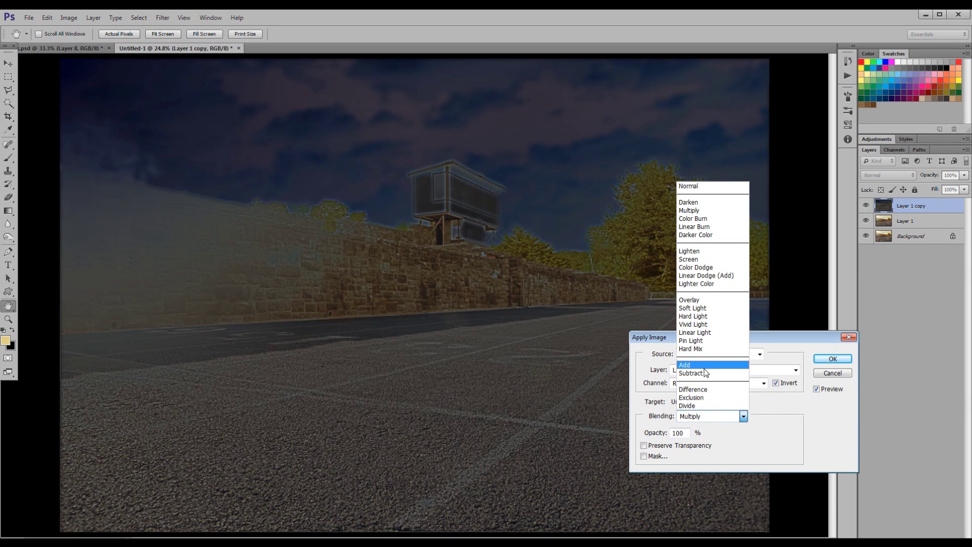
pyautogui.click(695, 364)
pyautogui.click(697, 370)
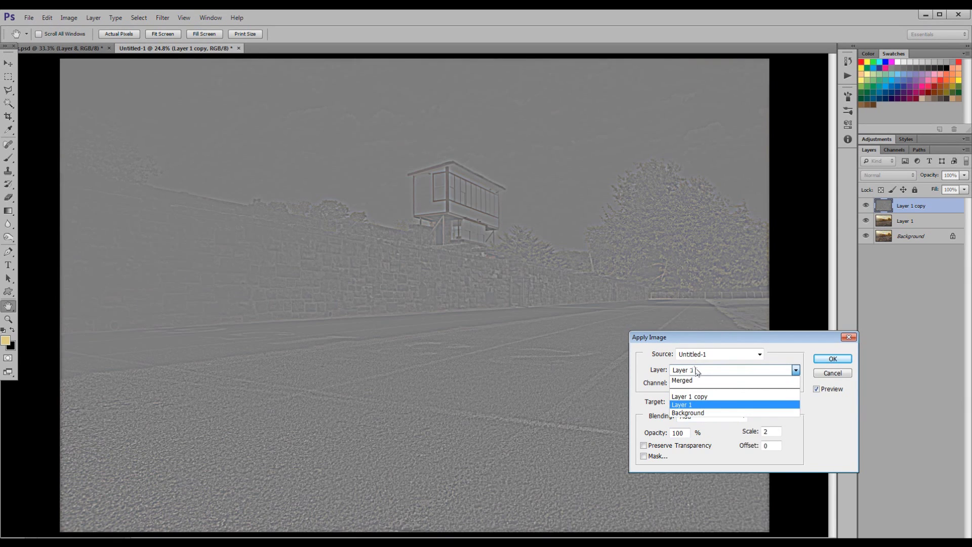
pyautogui.click(831, 415)
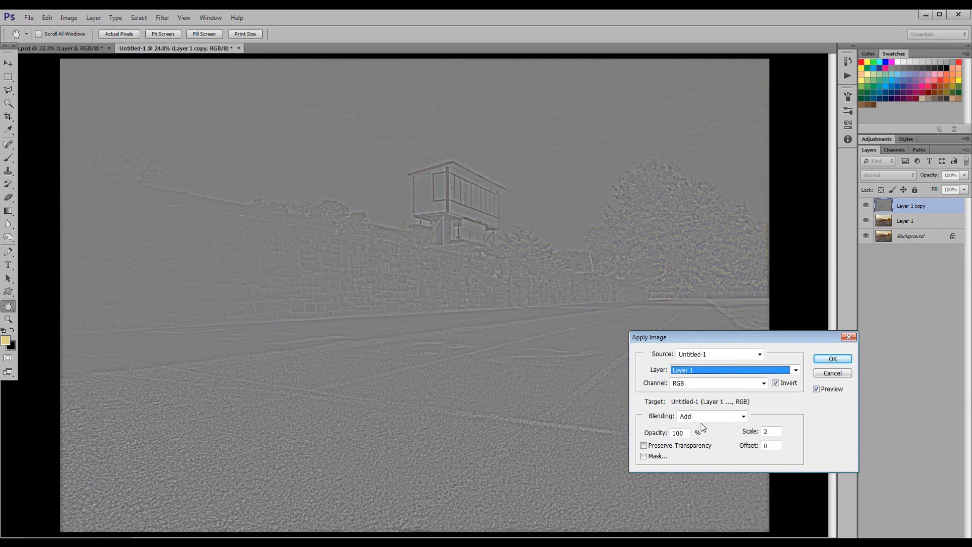
pyautogui.click(771, 435)
pyautogui.doubleClick(772, 434)
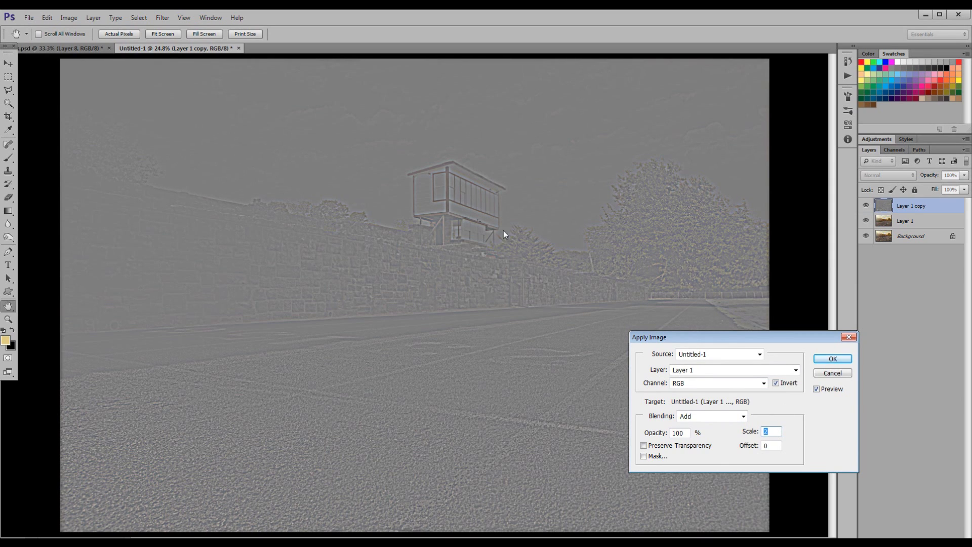
pyautogui.click(837, 361)
pyautogui.press('z')
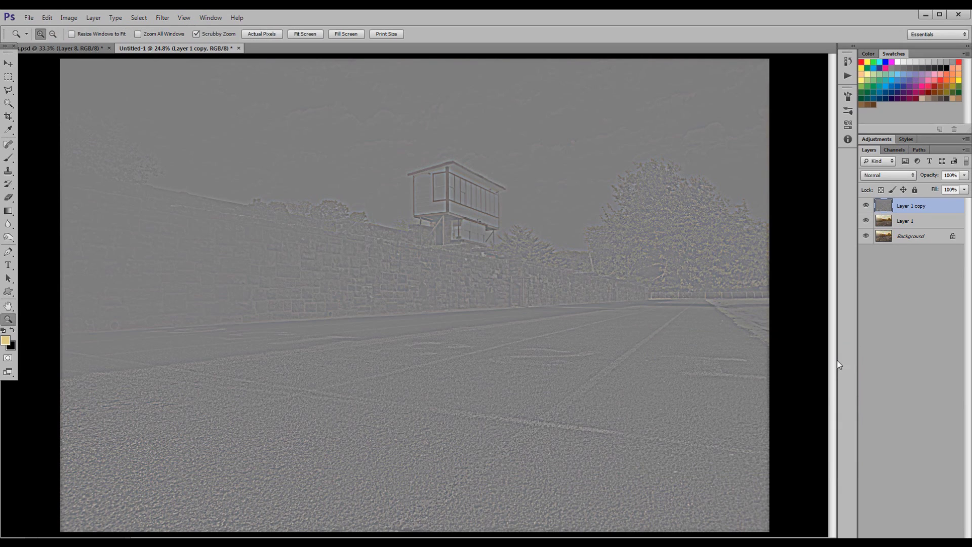
pyautogui.click(892, 177)
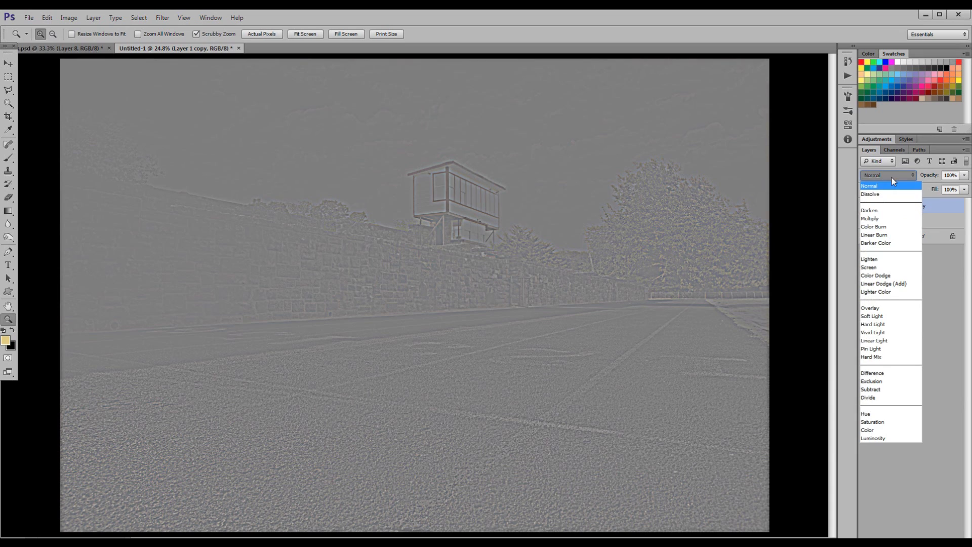
pyautogui.click(876, 341)
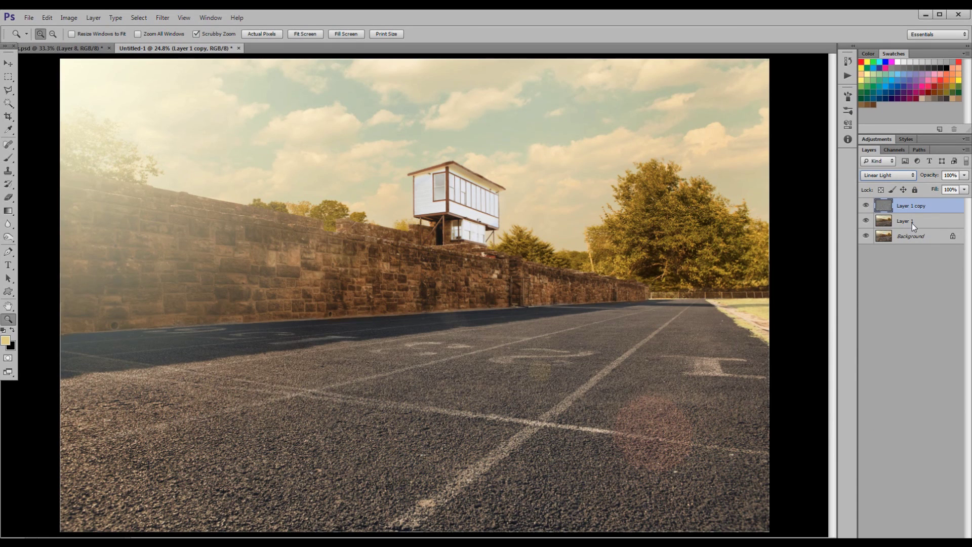
# - Rename Layer 1 to 'Color' and Layer 1 copy to 'Texture'
pyautogui.click(910, 223)
pyautogui.doubleClick(904, 220)
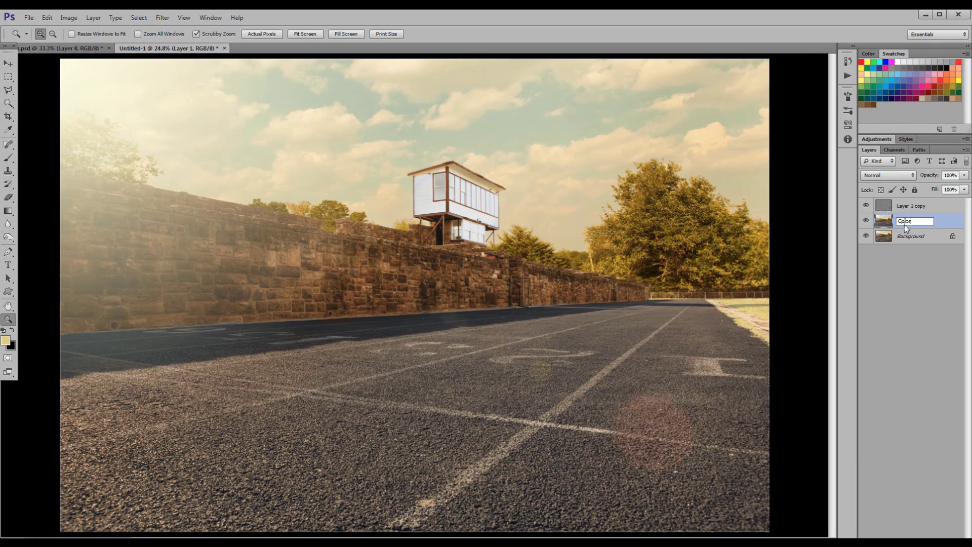
pyautogui.doubleClick(911, 206)
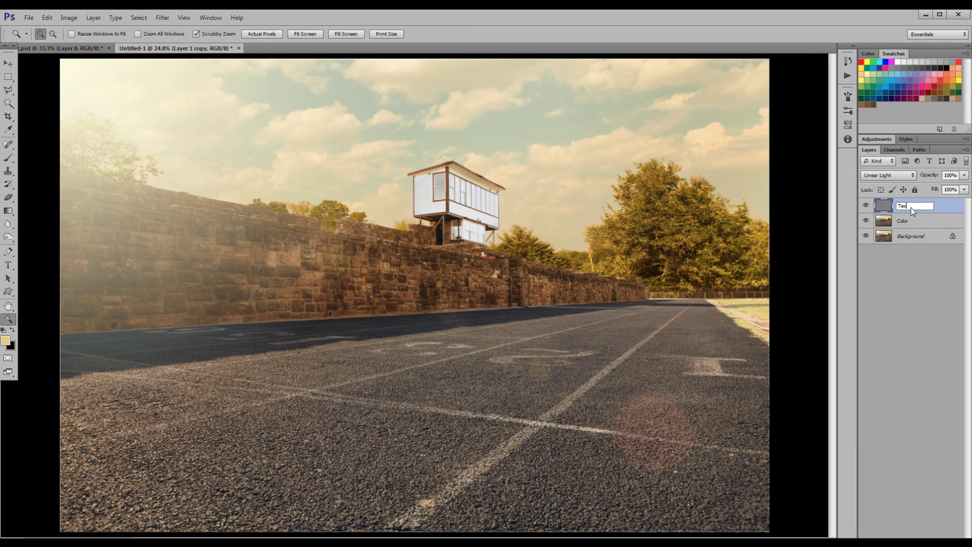
pyautogui.write('Texture')
pyautogui.click(907, 219)
# - Toggle the Texture and Color layers off and on to compare the result
pyautogui.click(866, 205)
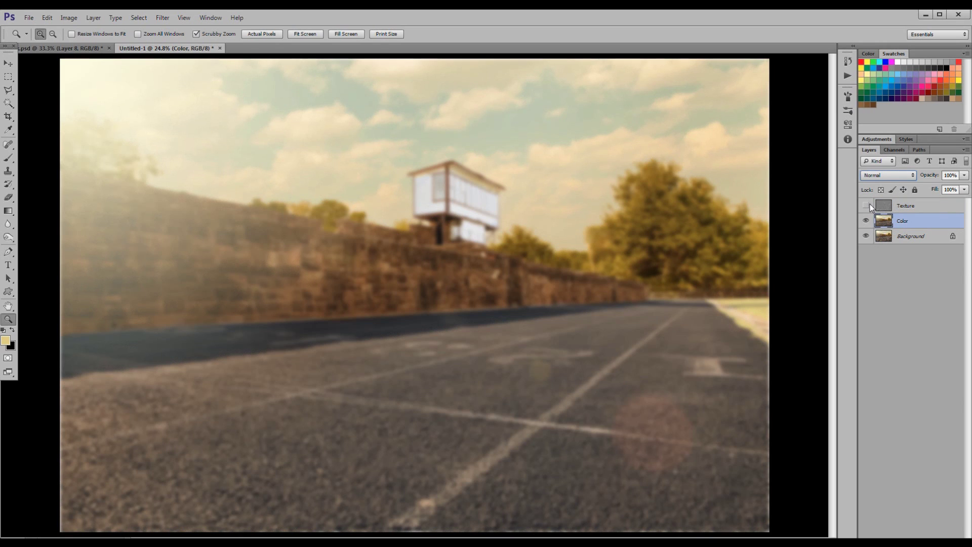
pyautogui.click(867, 205)
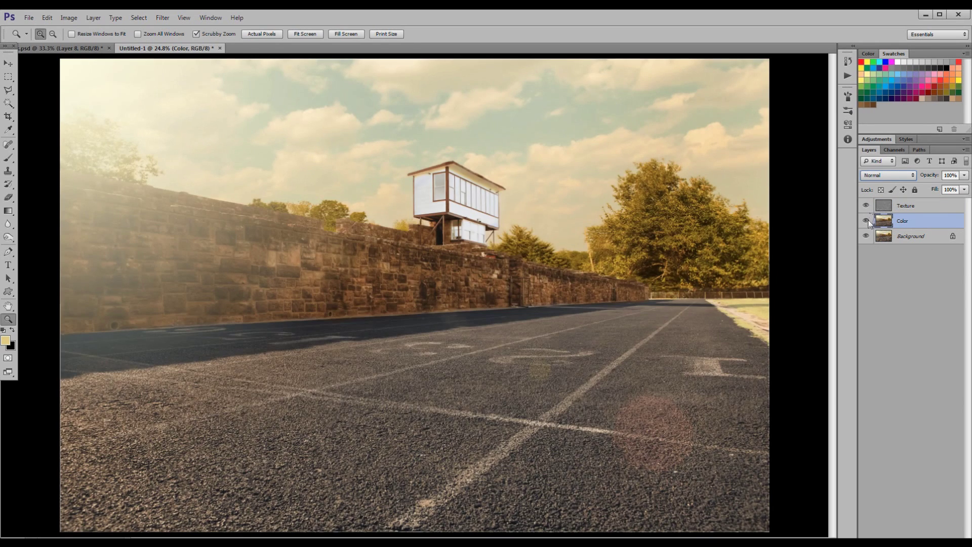
pyautogui.click(866, 220)
pyautogui.click(867, 221)
pyautogui.hotkey('ctrl', 'shift', 'n')
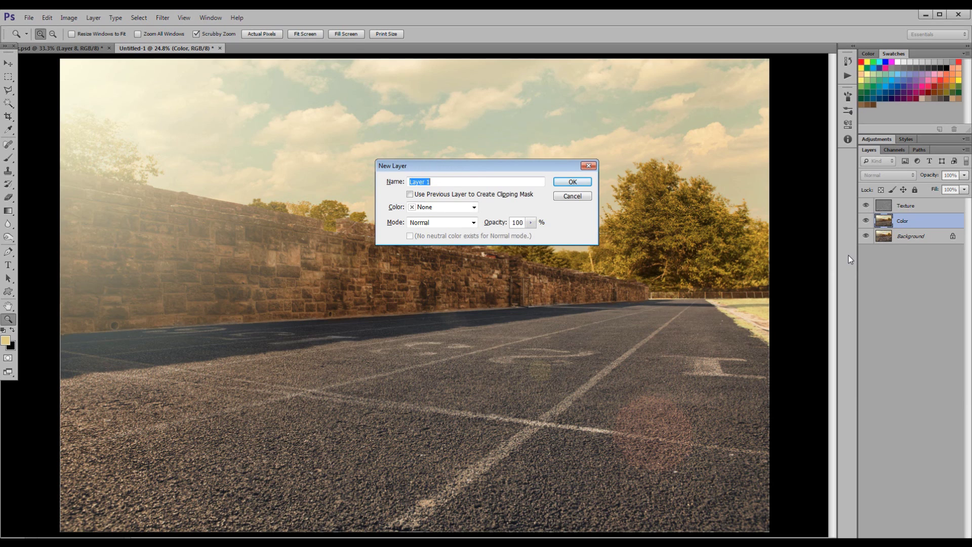
# - Accept the default name Layer 1 for the new empty layer and zoom in on the track
pyautogui.press('Return')
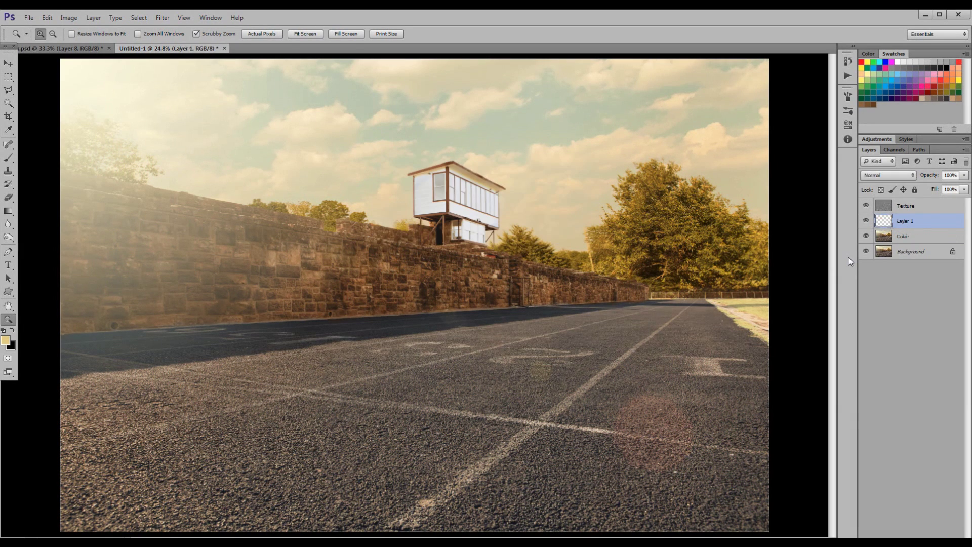
pyautogui.click(661, 433)
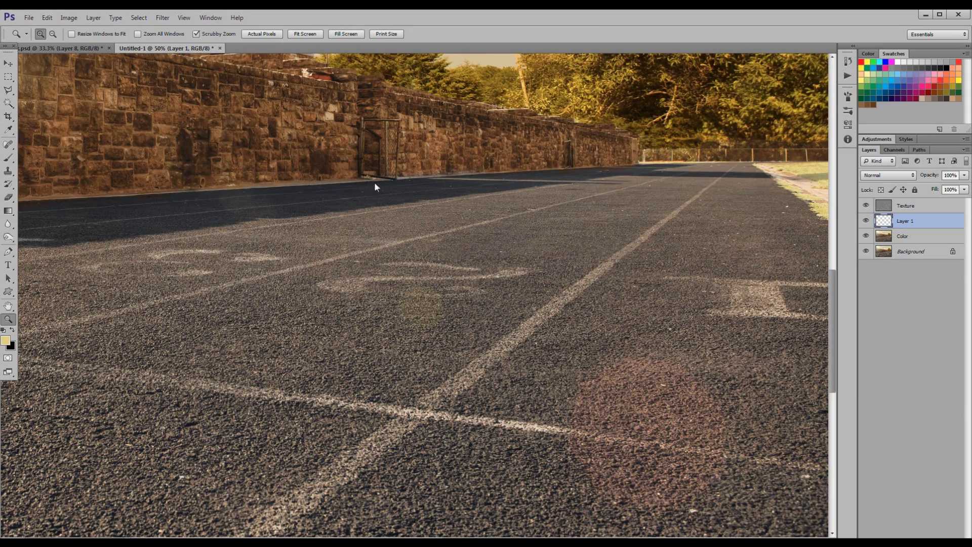
# - Set the Clone Stamp to sample Current & Below with a 300 px brush
pyautogui.click(9, 171)
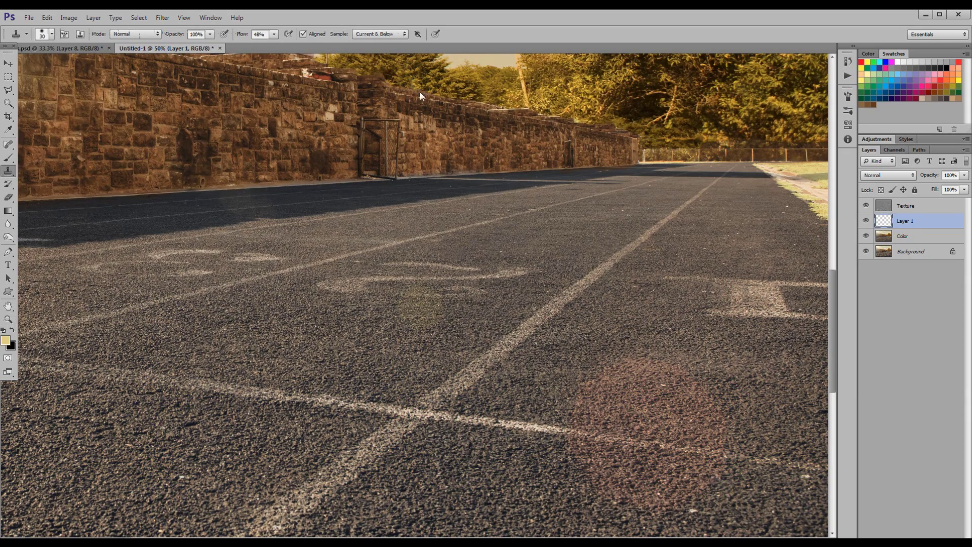
pyautogui.click(402, 35)
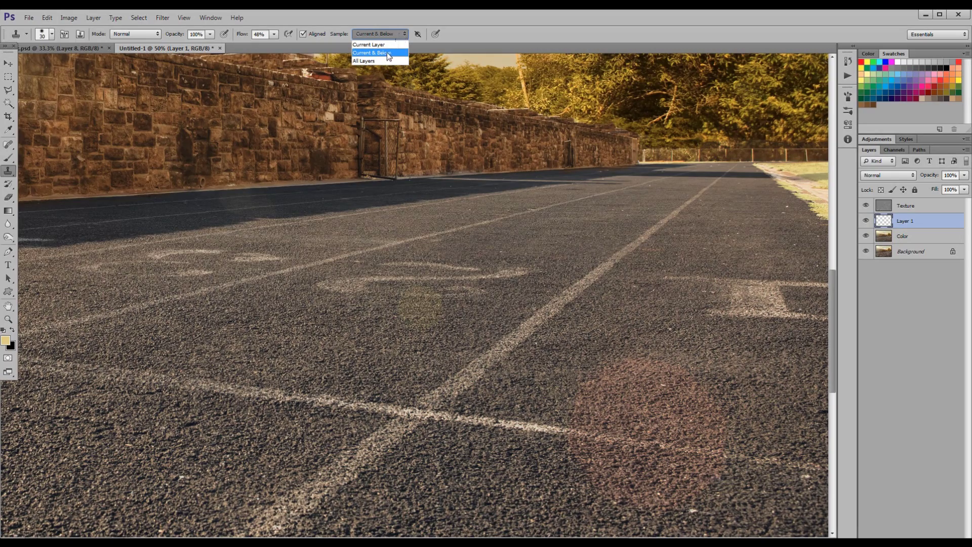
pyautogui.click(390, 53)
pyautogui.moveTo(698, 348); pyautogui.dragTo(561, 278)
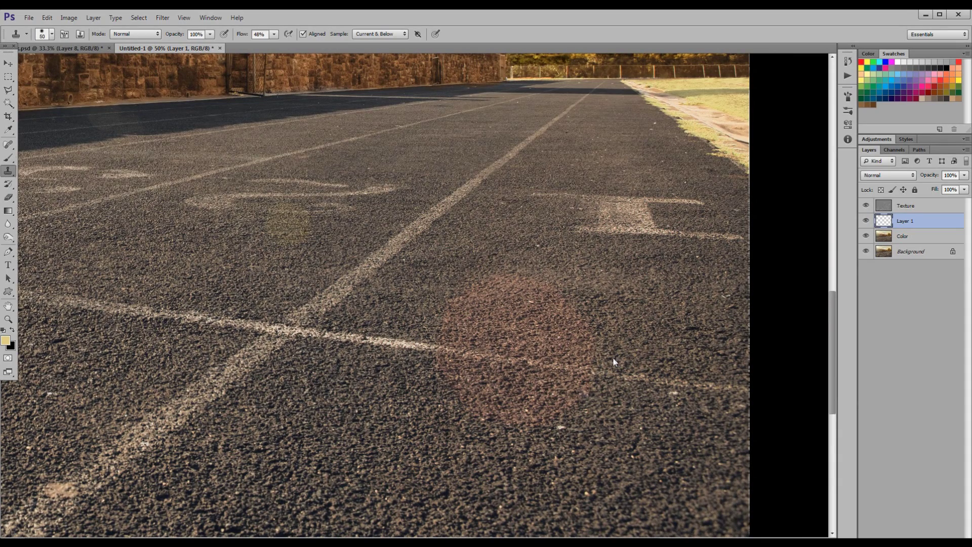
pyautogui.press(']')
pyautogui.press(']')
pyautogui.press(']')
pyautogui.press(']')
pyautogui.press(']')
pyautogui.press(']')
pyautogui.press(']')
pyautogui.press(']')
pyautogui.press(']')
pyautogui.press(']')
pyautogui.press(']')
pyautogui.press(']')
pyautogui.press('[')
pyautogui.rightClick(639, 317)
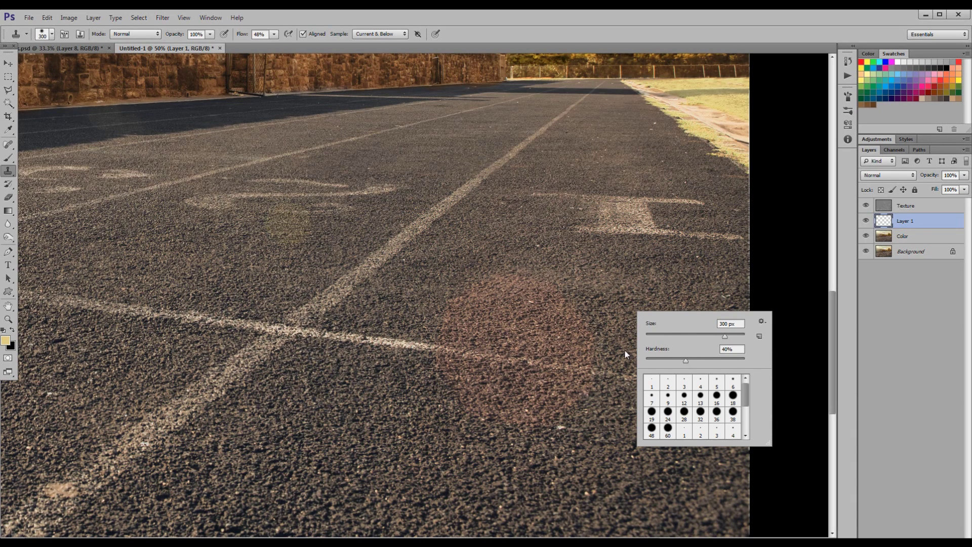
pyautogui.press('alt')
pyautogui.press('Escape')
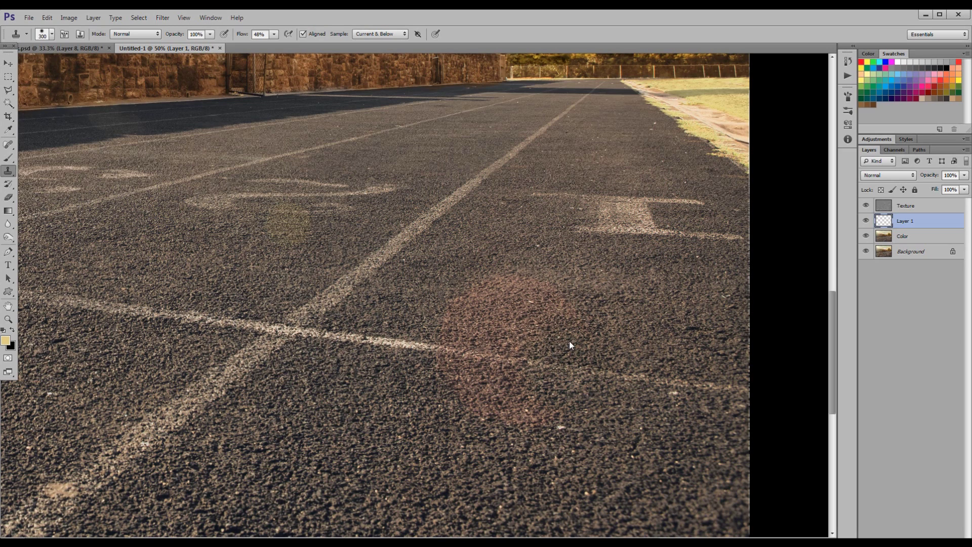
# - Paint cloned asphalt over the reddish flare patch on the track
pyautogui.moveTo(523, 306)
pyautogui.mouseDown()
pyautogui.moveTo(479, 315)
pyautogui.moveTo(489, 335)
pyautogui.mouseUp()
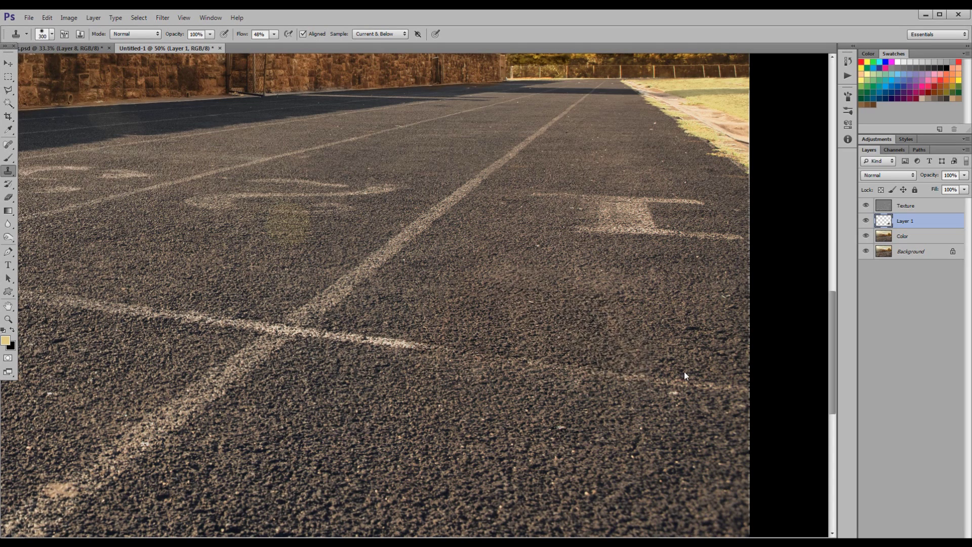
pyautogui.scroll(-2, 501, 269)
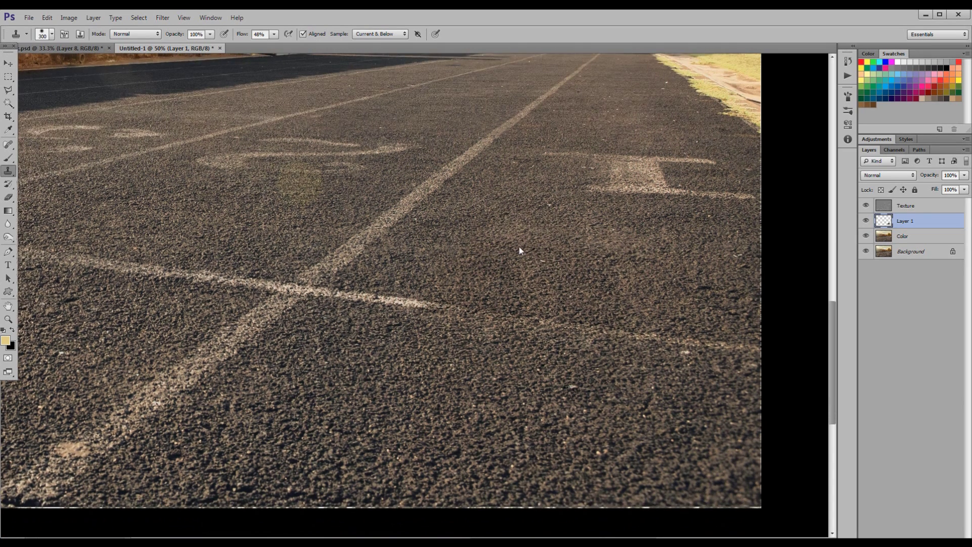
pyautogui.press('z')
pyautogui.rightClick(547, 246)
# - Fit the image, zoom into the greenish spot, and clone it away with a 50 px brush
pyautogui.click(568, 245)
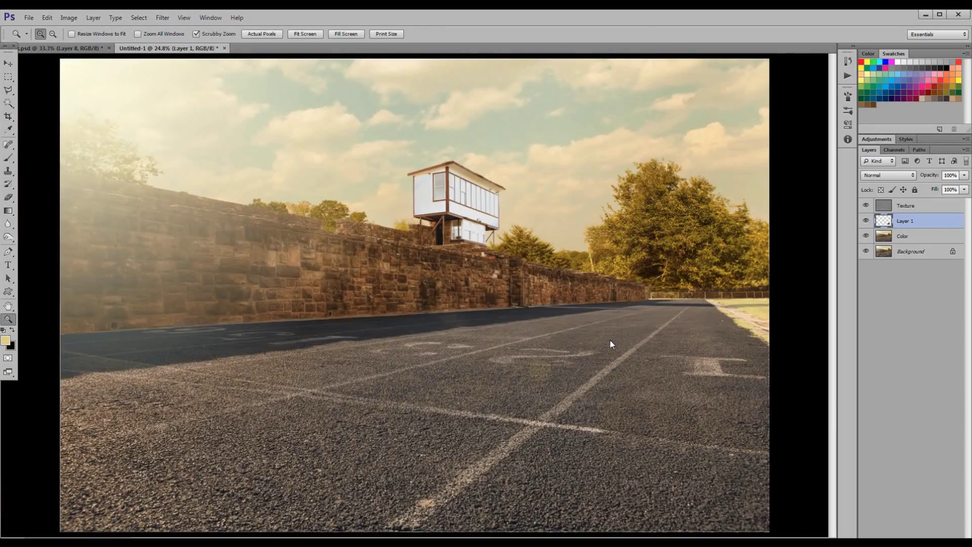
pyautogui.moveTo(522, 352); pyautogui.dragTo(494, 339)
pyautogui.click(8, 171)
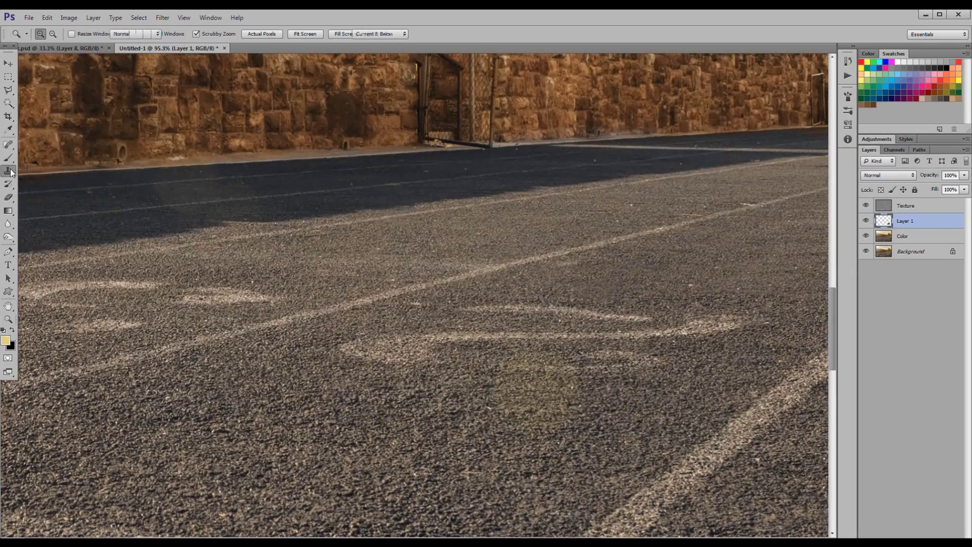
pyautogui.moveTo(577, 332); pyautogui.dragTo(622, 318)
pyautogui.press('[')
pyautogui.press('[')
pyautogui.press('[')
pyautogui.press('[')
pyautogui.press('[')
pyautogui.press('[')
pyautogui.press('[')
pyautogui.press('[')
pyautogui.press('[')
pyautogui.press('[')
pyautogui.press('[')
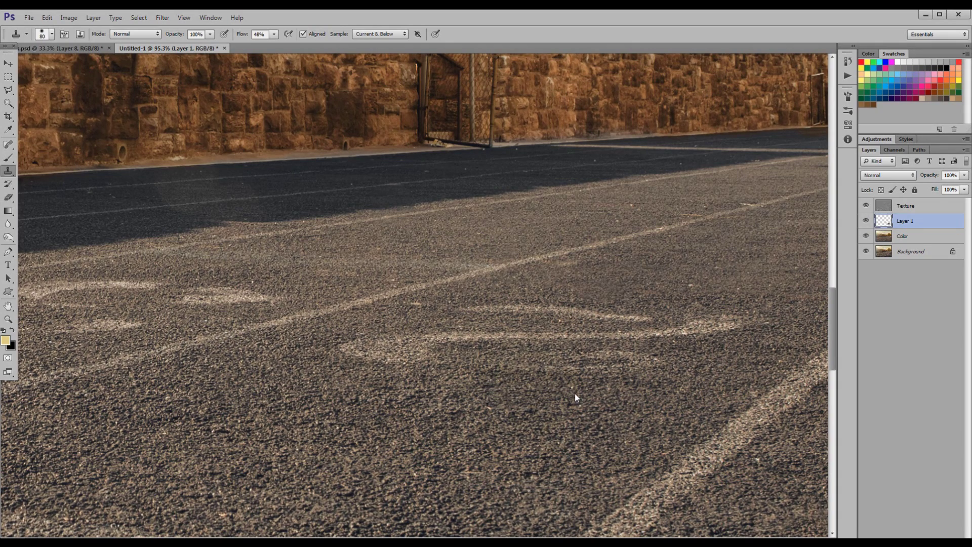
pyautogui.moveTo(497, 335); pyautogui.dragTo(674, 400)
# - Zoom to 200% on the shadowed lane and clone over its flare spot with a smaller brush
pyautogui.press('z')
pyautogui.moveTo(427, 273); pyautogui.dragTo(433, 292)
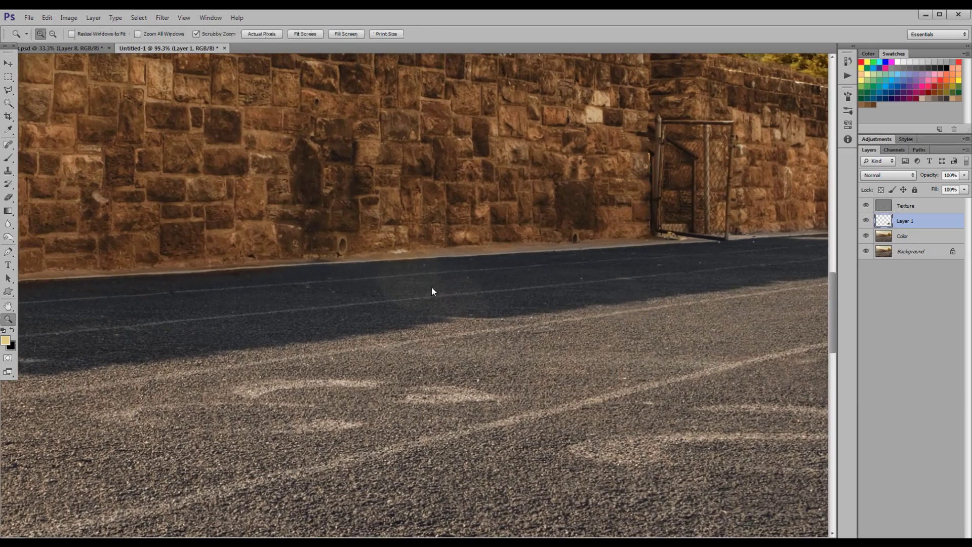
pyautogui.click(431, 277)
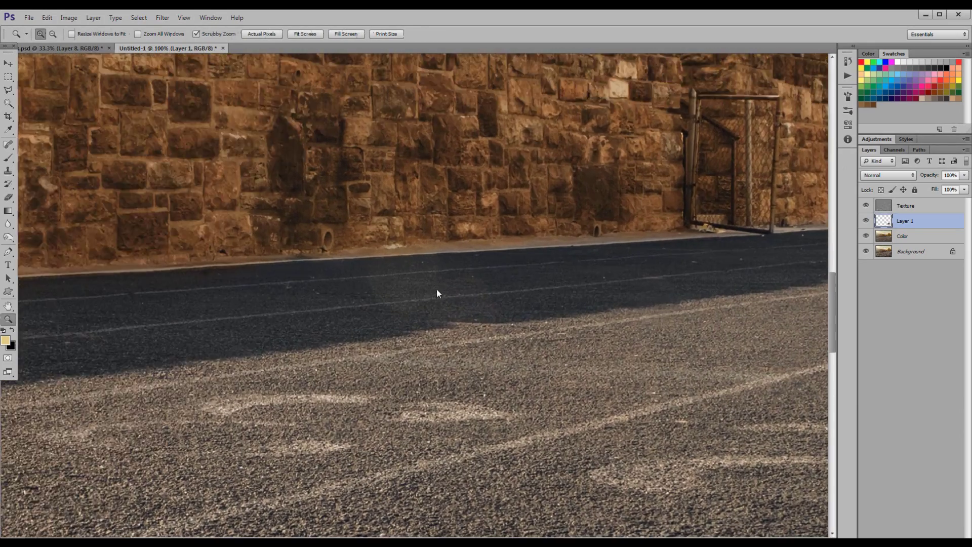
pyautogui.click(437, 289)
pyautogui.click(9, 171)
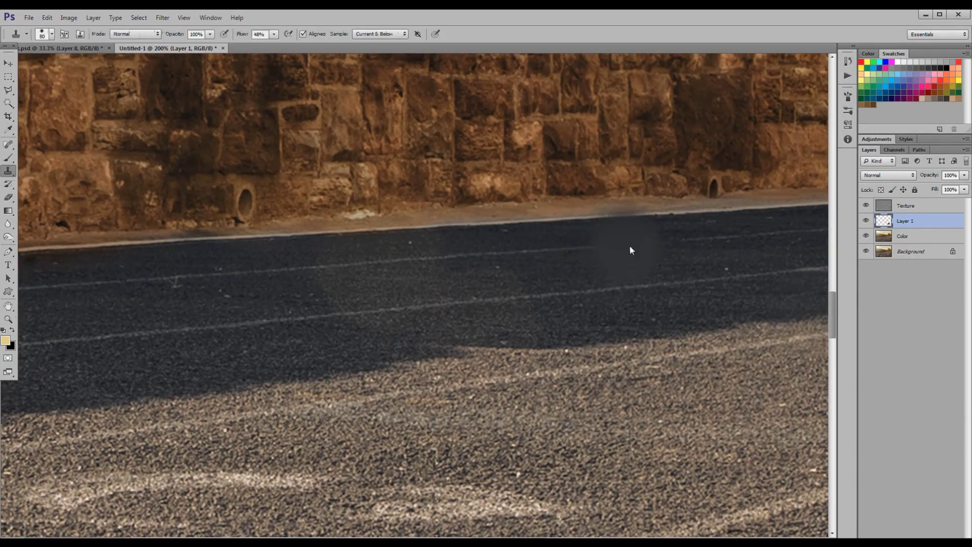
pyautogui.press('[')
pyautogui.press('[')
pyautogui.press('[')
pyautogui.click(666, 244)
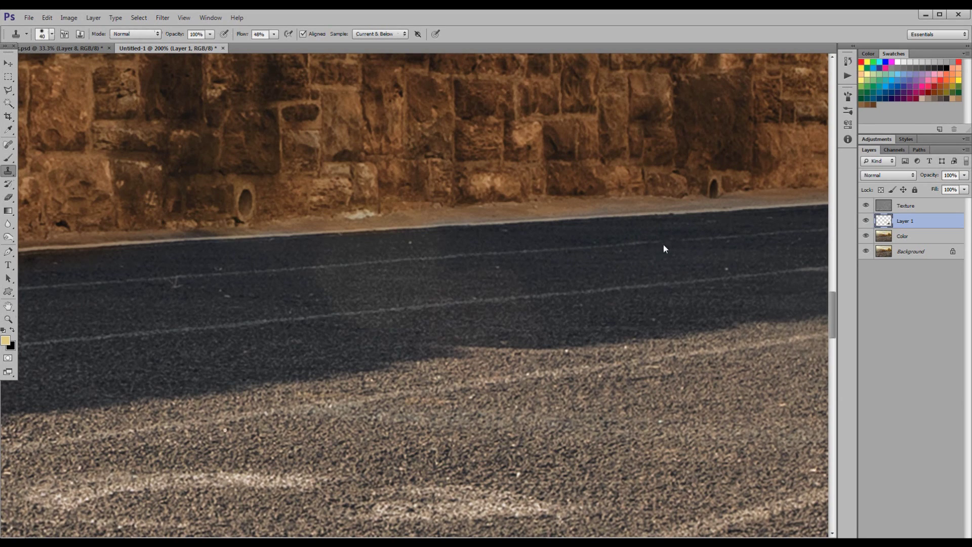
pyautogui.moveTo(439, 262); pyautogui.dragTo(398, 265)
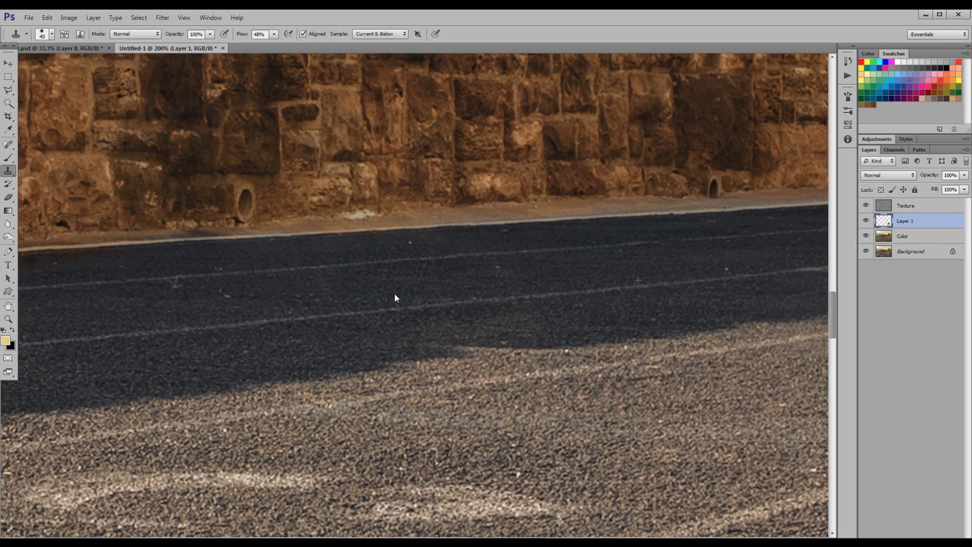
# - Fit the whole image on screen with Ctrl+0 and show the Color layer again
pyautogui.press('z')
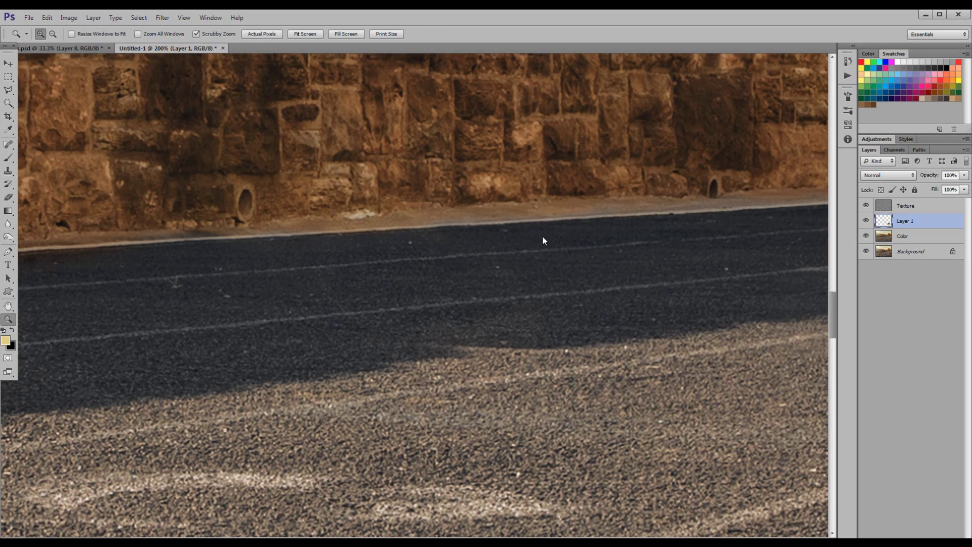
pyautogui.hotkey('ctrl', '0')
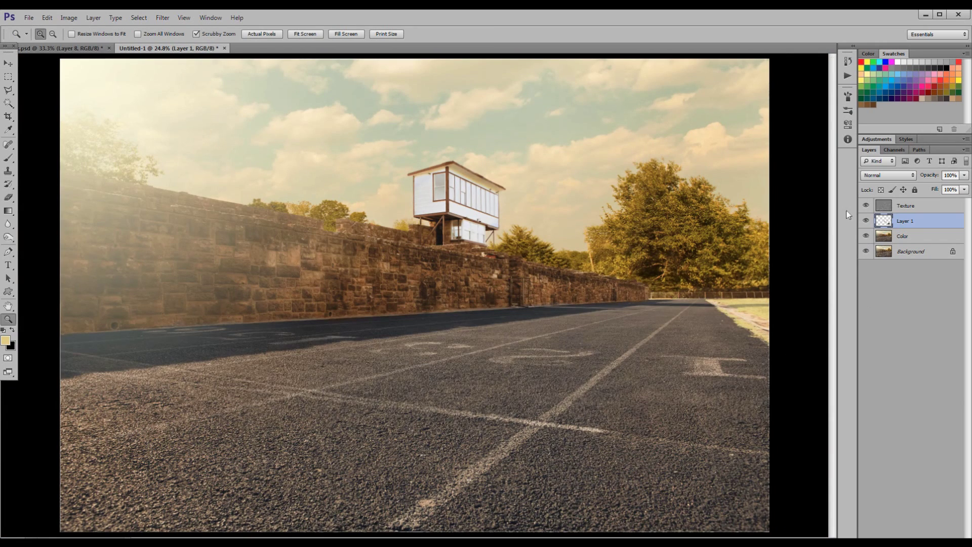
pyautogui.click(866, 235)
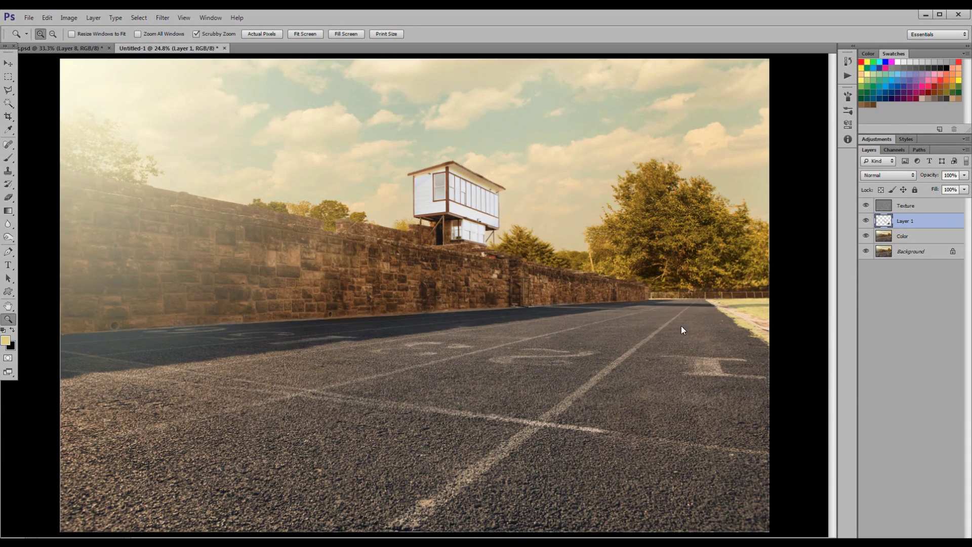